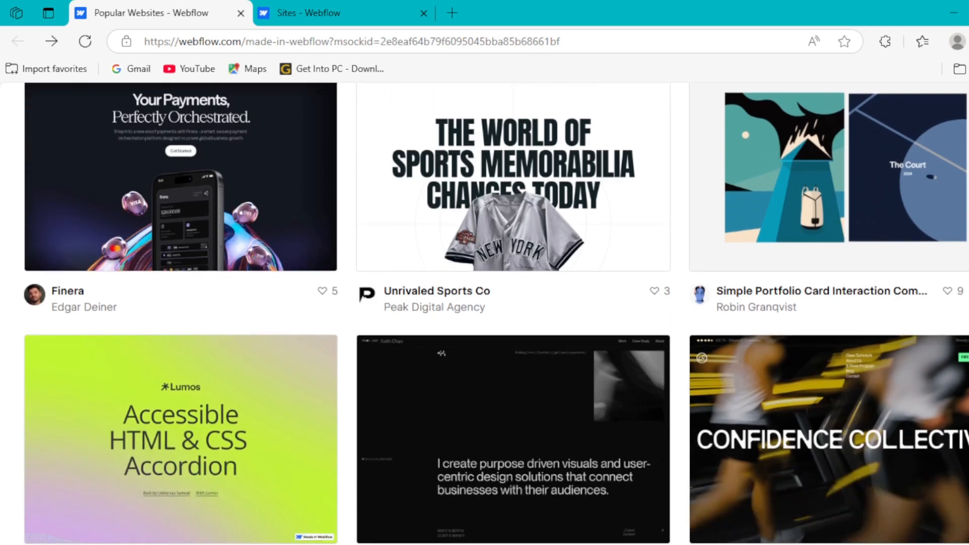
Look through the showcase of popular websites made with Webflow
{"action": "scroll", "coordinate": [497, 313], "scroll_direction": "down", "scroll_amount": 3}
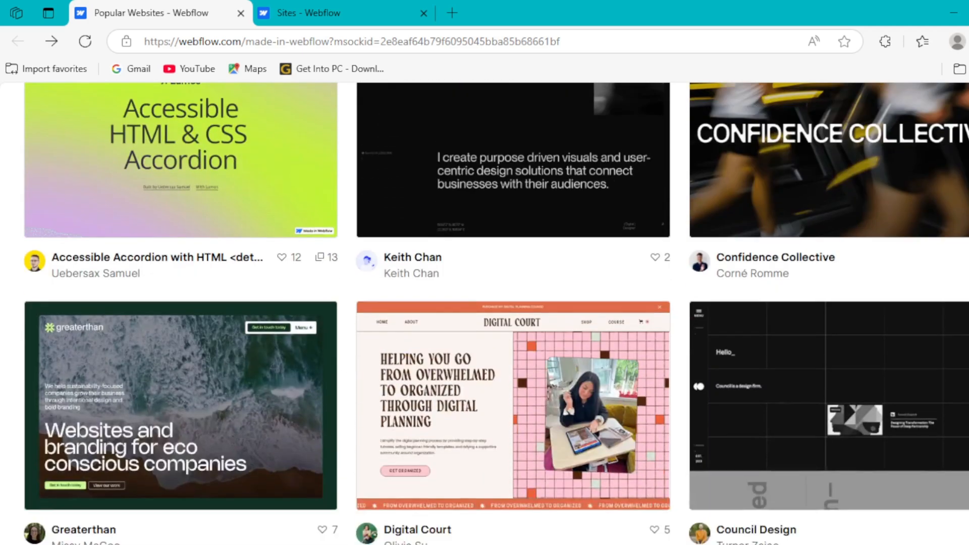
{"action": "scroll", "coordinate": [739, 299], "scroll_direction": "down", "scroll_amount": 6}
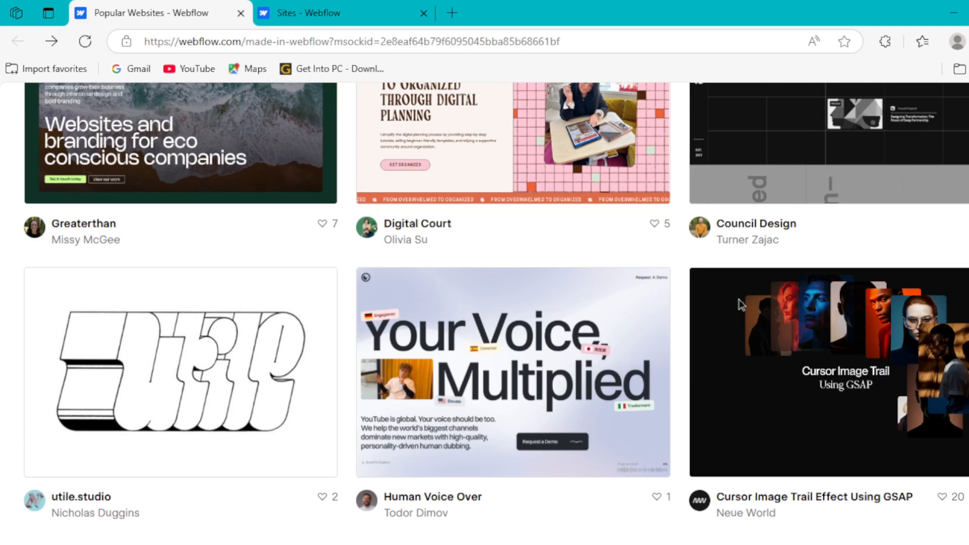
{"action": "scroll", "coordinate": [739, 299], "scroll_direction": "down", "scroll_amount": 2}
{"action": "scroll", "coordinate": [739, 222], "scroll_direction": "up", "scroll_amount": 3}
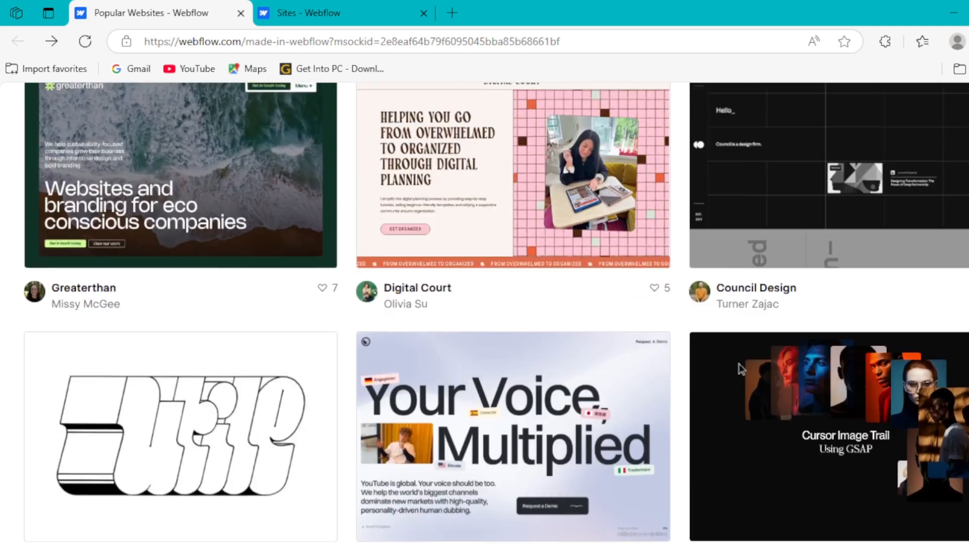
{"action": "scroll", "coordinate": [739, 369], "scroll_direction": "up", "scroll_amount": 12}
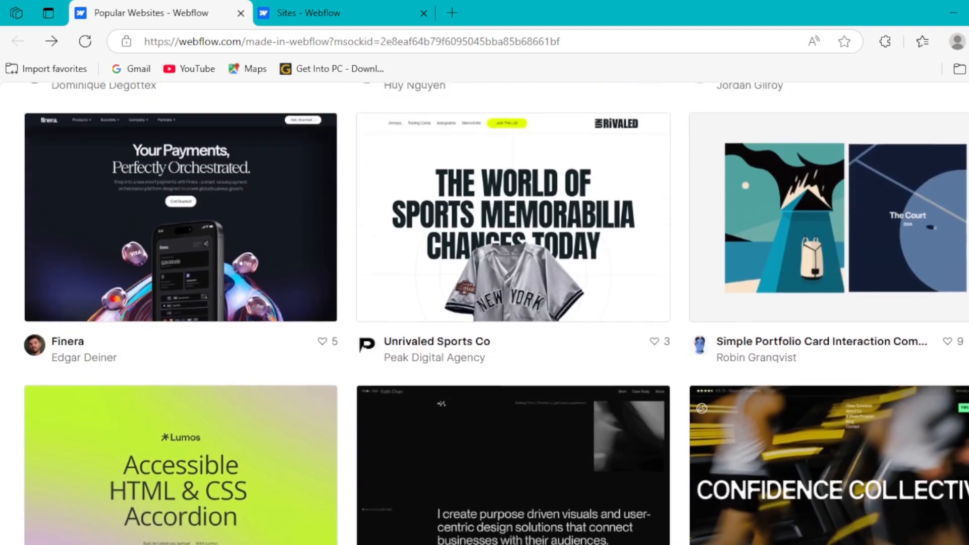
{"action": "scroll", "coordinate": [739, 369], "scroll_direction": "up", "scroll_amount": 8}
Switch to the Webflow login page and start signing up for a new account
{"action": "key", "text": "ctrl+Tab"}
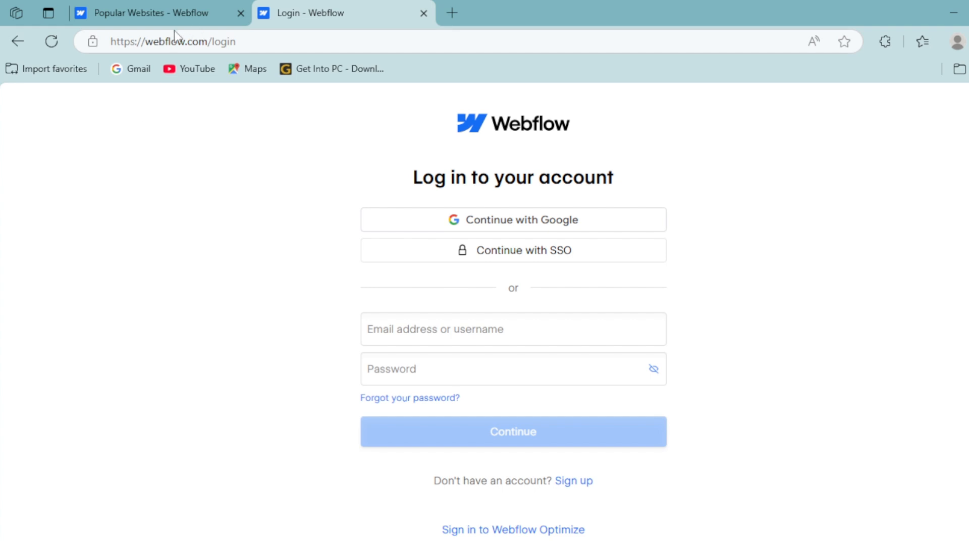
{"action": "left_click", "coordinate": [574, 480]}
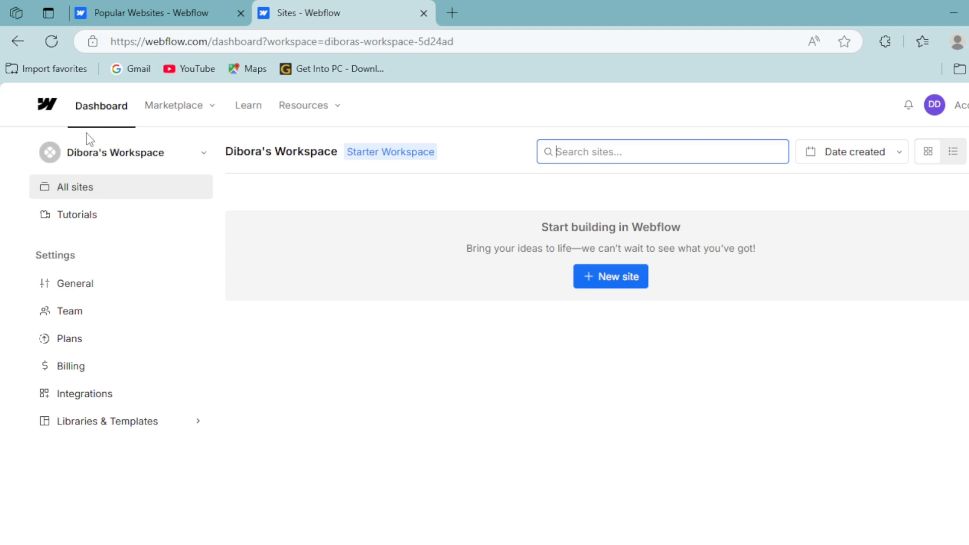
Create a new site in the workspace from a template, looking through the available free and paid designs
{"action": "left_click", "coordinate": [608, 278]}
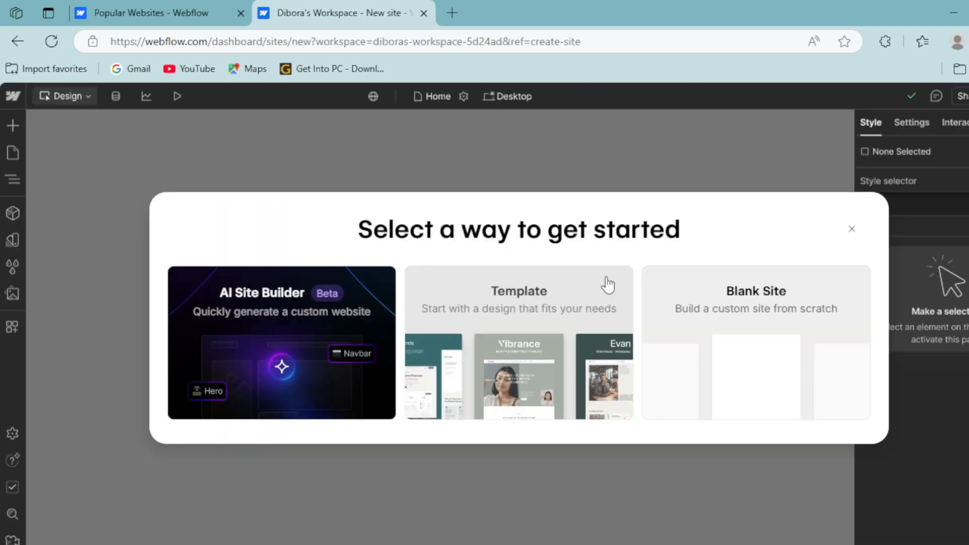
{"action": "left_click", "coordinate": [782, 331]}
{"action": "scroll", "coordinate": [892, 311], "scroll_direction": "down", "scroll_amount": 5}
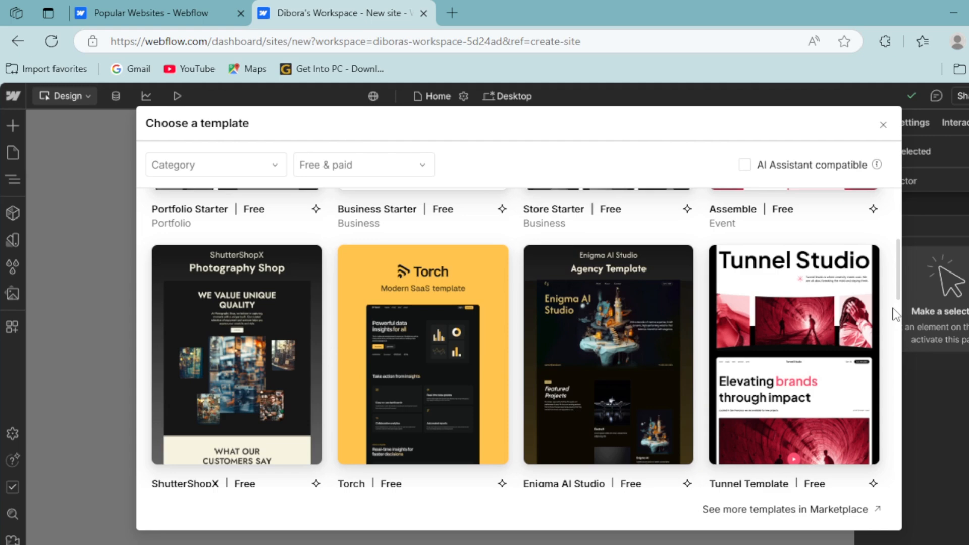
{"action": "scroll", "coordinate": [895, 314], "scroll_direction": "down", "scroll_amount": 6}
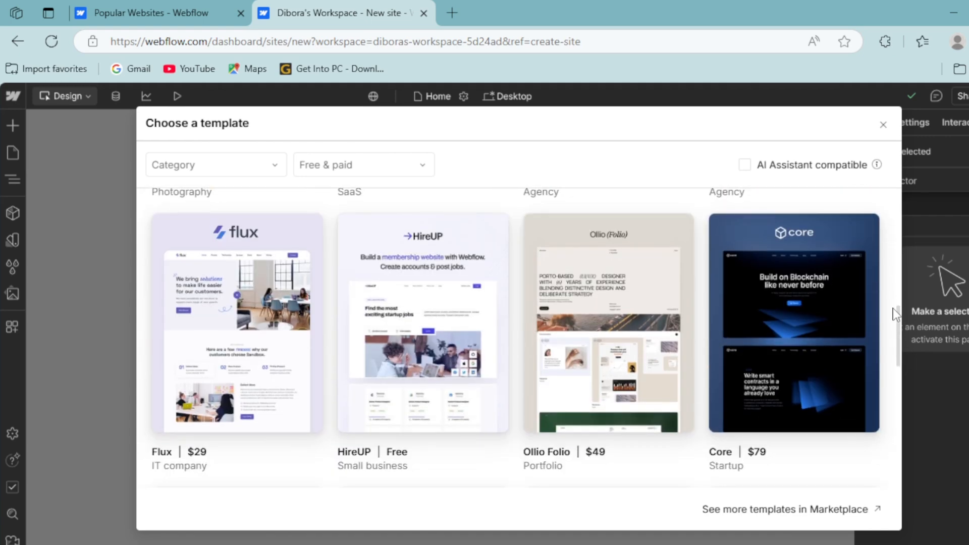
{"action": "scroll", "coordinate": [892, 309], "scroll_direction": "down", "scroll_amount": 5}
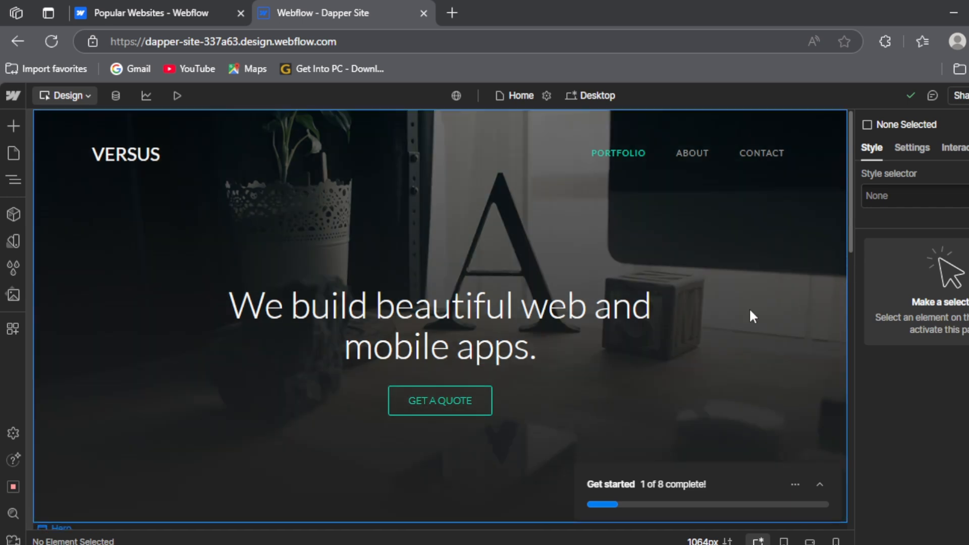
Look through the elements that can be added and the style settings of the hero's main heading
{"action": "left_click", "coordinate": [12, 128]}
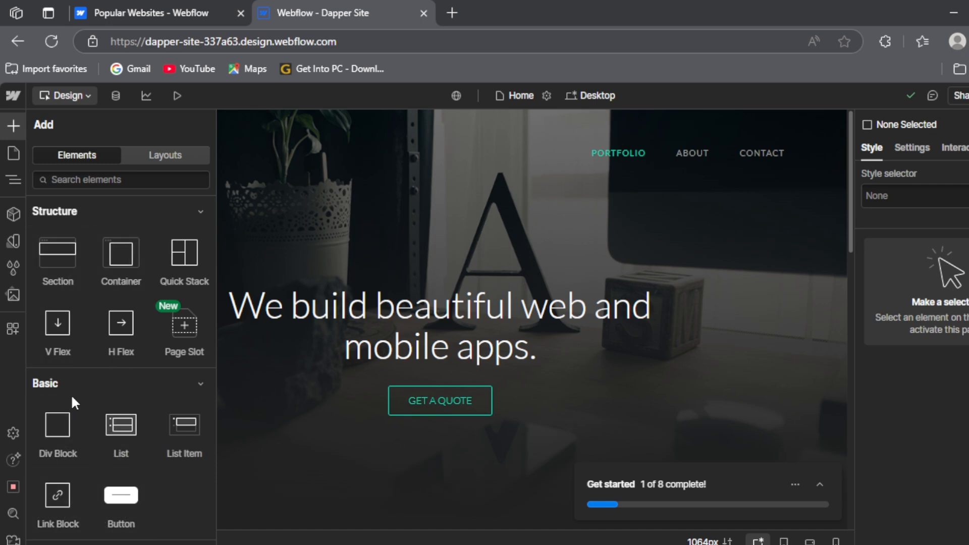
{"action": "scroll", "coordinate": [72, 399], "scroll_direction": "down", "scroll_amount": 5}
{"action": "left_click", "coordinate": [439, 323]}
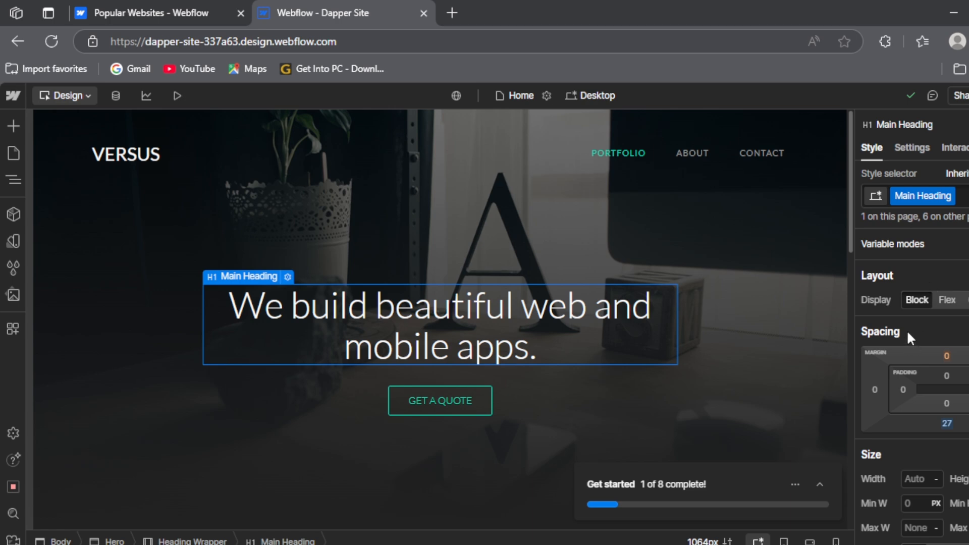
{"action": "scroll", "coordinate": [896, 341], "scroll_direction": "down", "scroll_amount": 2}
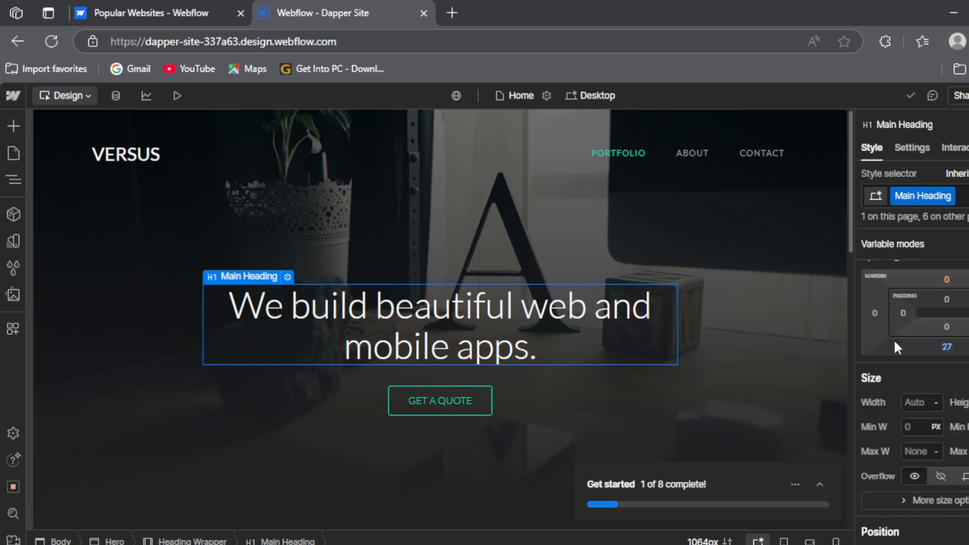
{"action": "scroll", "coordinate": [933, 404], "scroll_direction": "down", "scroll_amount": 3}
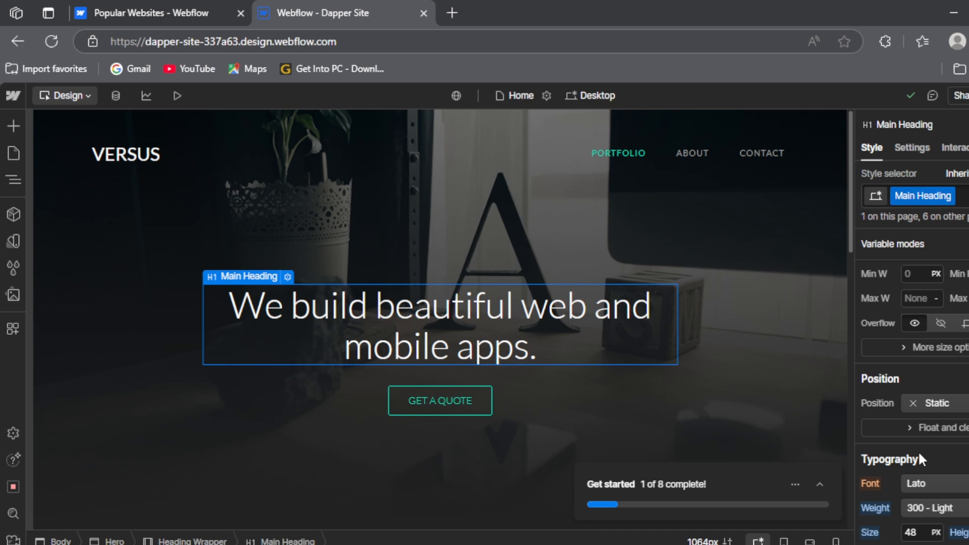
{"action": "scroll", "coordinate": [919, 455], "scroll_direction": "down", "scroll_amount": 3}
{"action": "scroll", "coordinate": [53, 146], "scroll_direction": "down", "scroll_amount": 5}
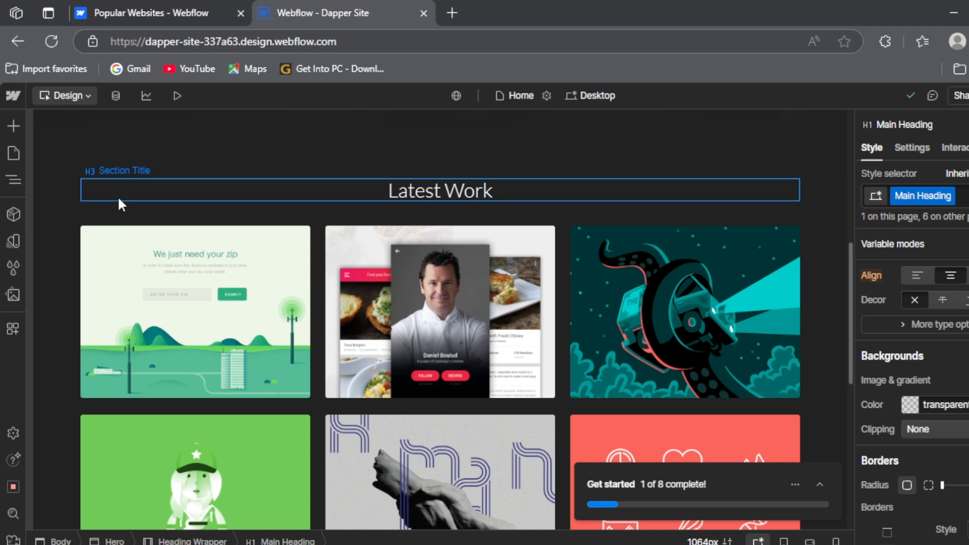
{"action": "scroll", "coordinate": [120, 214], "scroll_direction": "down", "scroll_amount": 2}
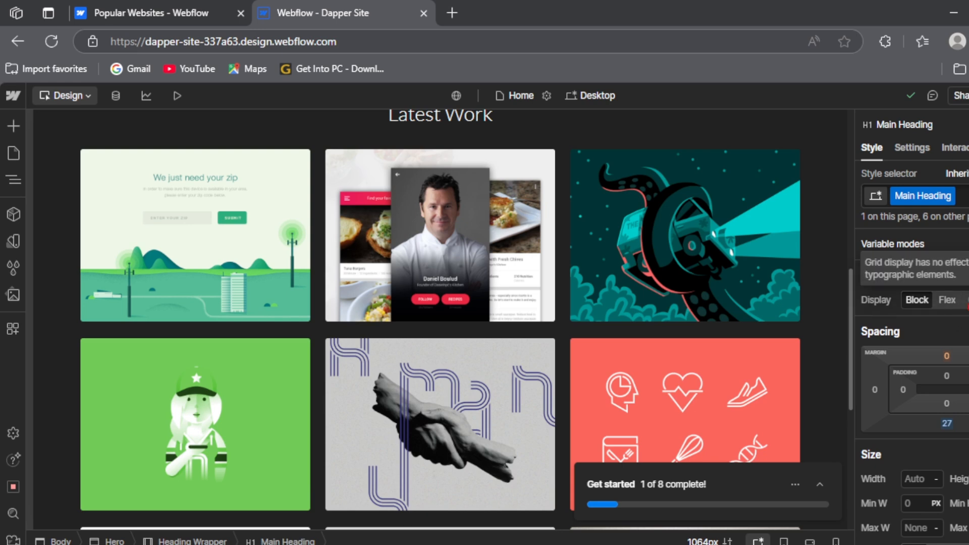
Add a Heading element below the GET A QUOTE button in the hero and review its style settings
{"action": "key", "text": "ctrl+z"}
{"action": "left_click", "coordinate": [14, 126]}
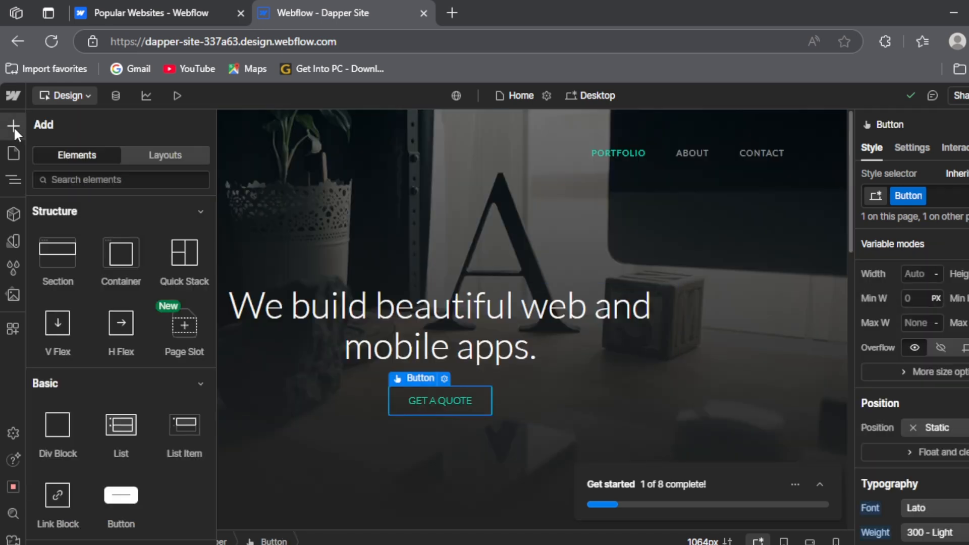
{"action": "scroll", "coordinate": [61, 303], "scroll_direction": "down", "scroll_amount": 6}
{"action": "left_click", "coordinate": [53, 280]}
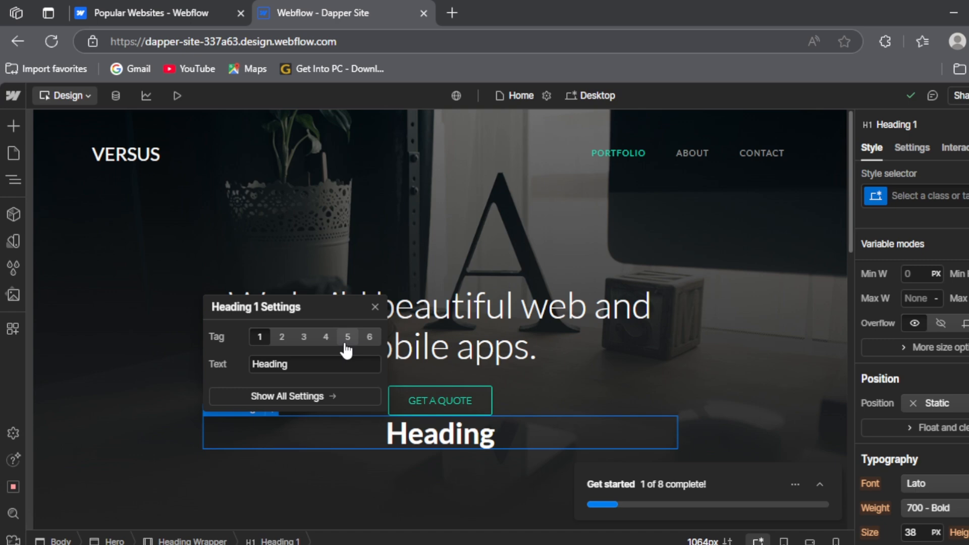
{"action": "scroll", "coordinate": [882, 393], "scroll_direction": "down", "scroll_amount": 8}
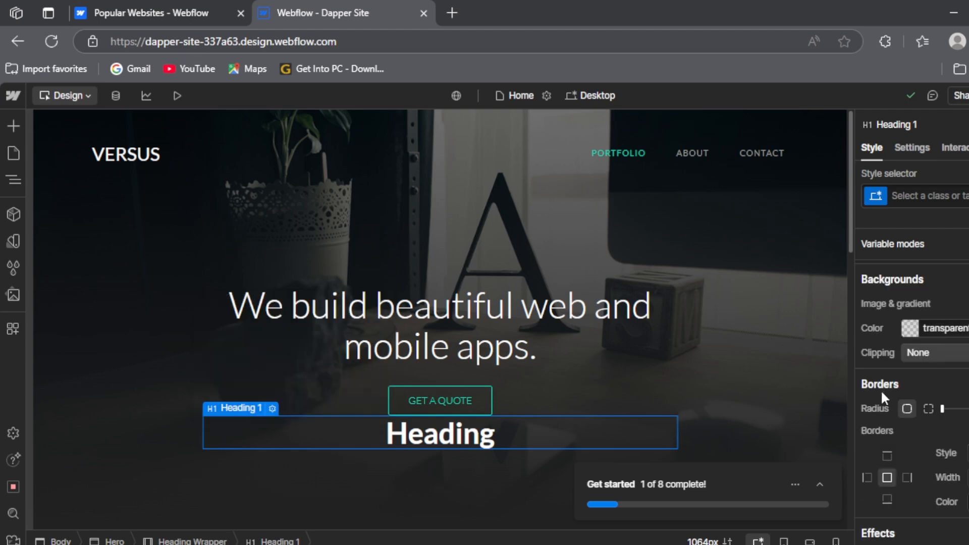
{"action": "scroll", "coordinate": [896, 390], "scroll_direction": "down", "scroll_amount": 3}
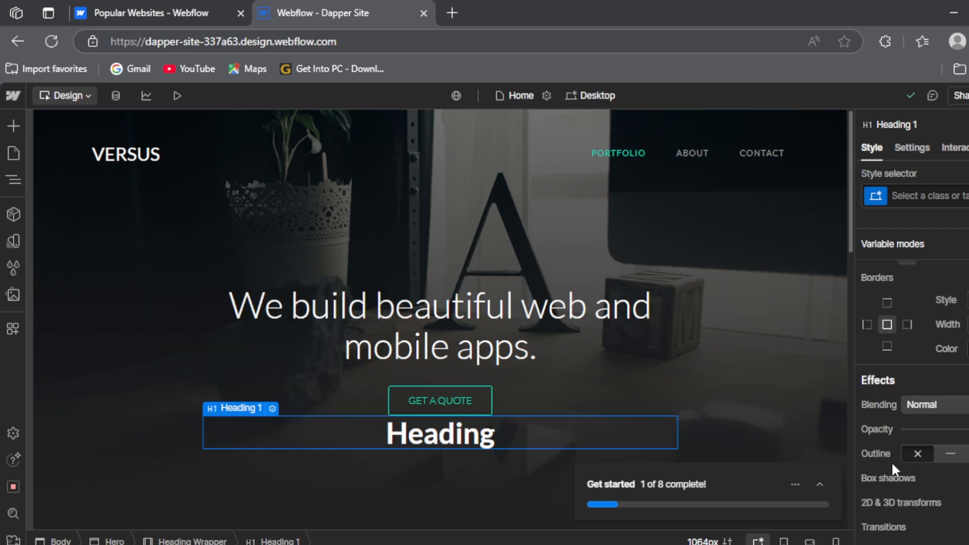
Try adding a Video element below the page footer, view its full settings, and undo the insertion
{"action": "key", "text": "a"}
{"action": "scroll", "coordinate": [81, 303], "scroll_direction": "down", "scroll_amount": 5}
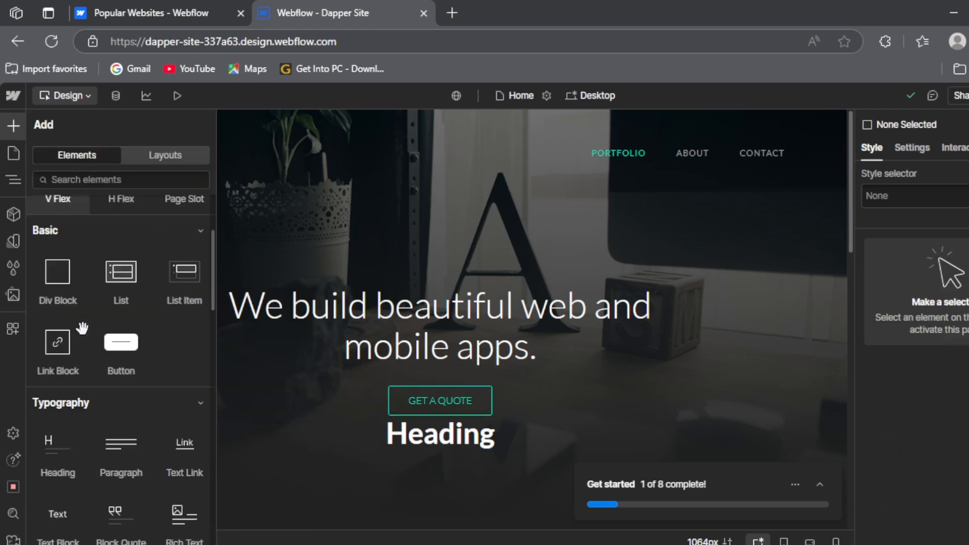
{"action": "scroll", "coordinate": [81, 327], "scroll_direction": "down", "scroll_amount": 5}
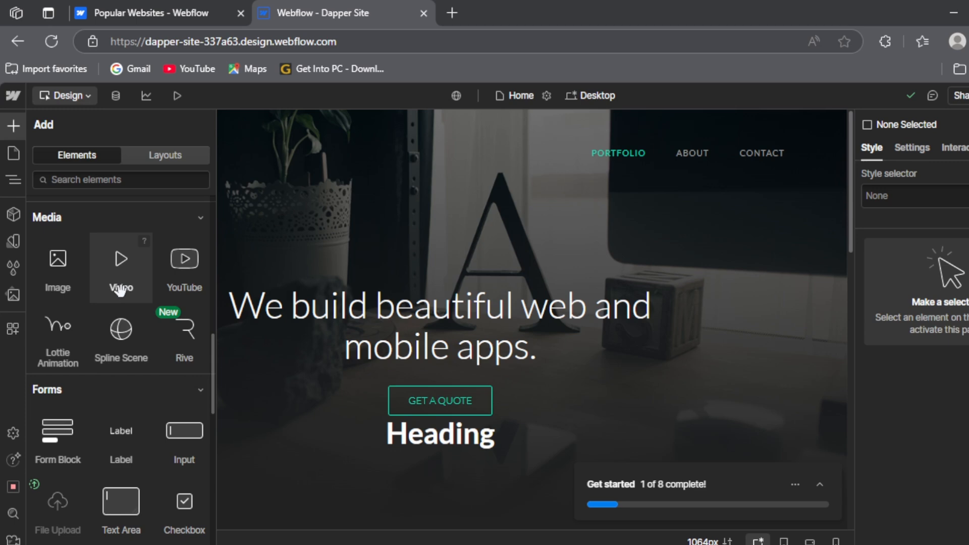
{"action": "left_click", "coordinate": [119, 281]}
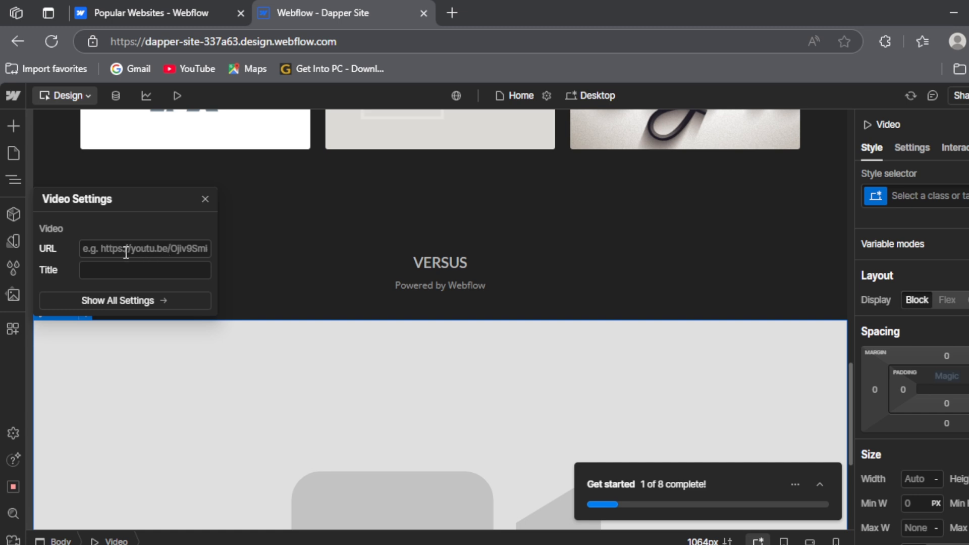
{"action": "scroll", "coordinate": [157, 347], "scroll_direction": "down", "scroll_amount": 2}
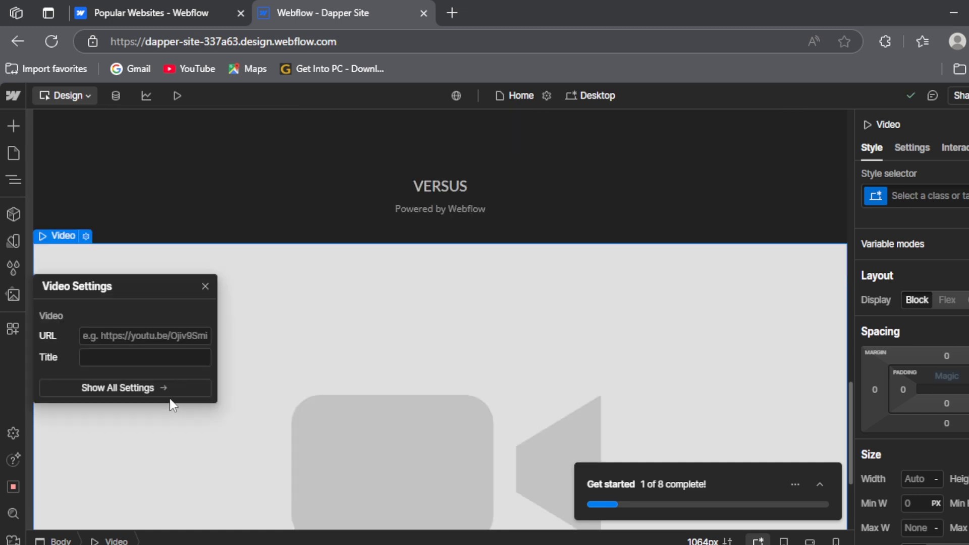
{"action": "left_click", "coordinate": [159, 387]}
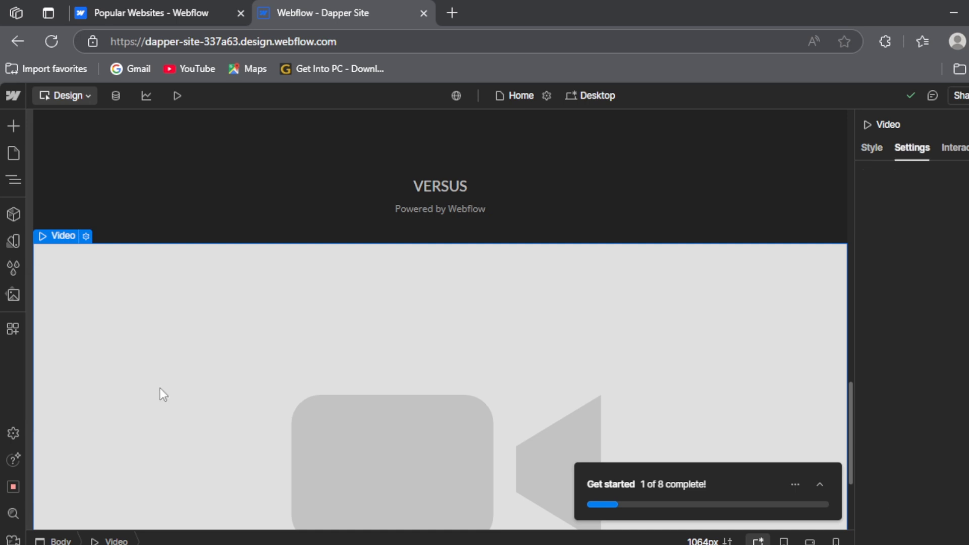
{"action": "key", "text": "ctrl+z"}
Try adding a Form Block below the new heading in the hero and review its style settings
{"action": "key", "text": "a"}
{"action": "scroll", "coordinate": [135, 321], "scroll_direction": "down", "scroll_amount": 10}
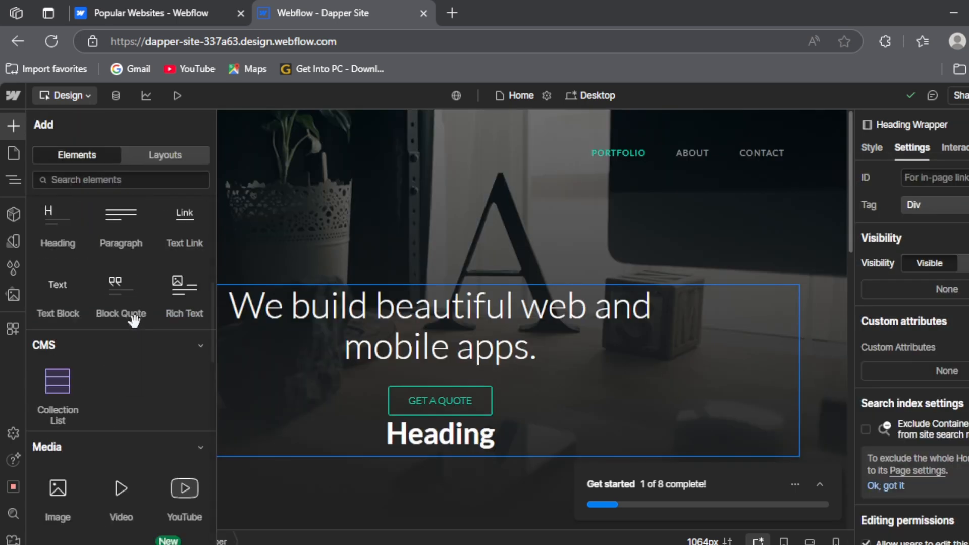
{"action": "scroll", "coordinate": [134, 321], "scroll_direction": "down", "scroll_amount": 3}
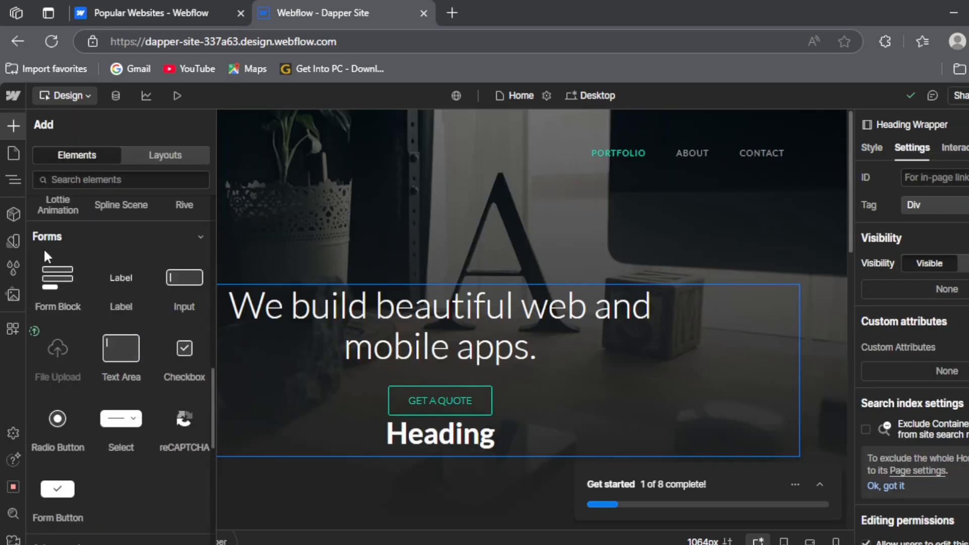
{"action": "left_click", "coordinate": [45, 284]}
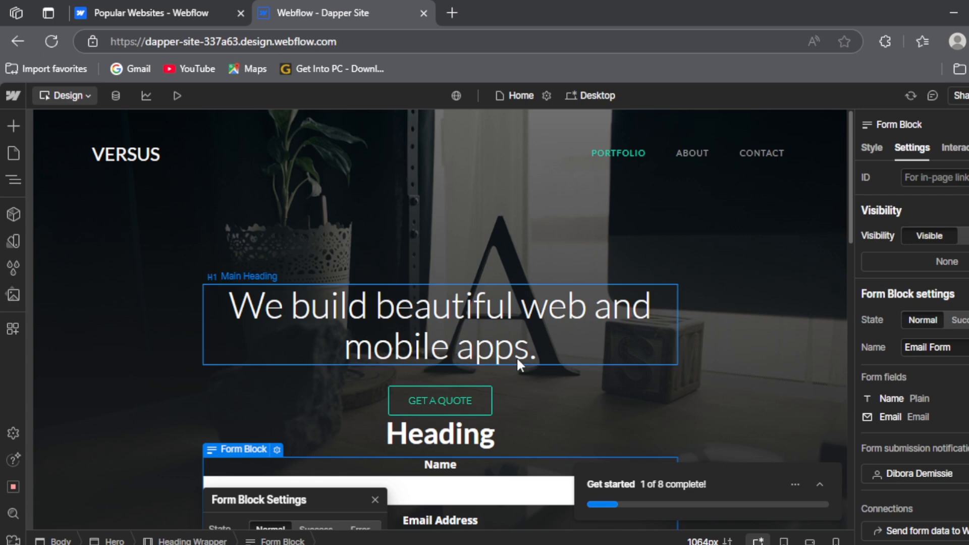
{"action": "scroll", "coordinate": [516, 356], "scroll_direction": "down", "scroll_amount": 5}
{"action": "scroll", "coordinate": [514, 356], "scroll_direction": "down", "scroll_amount": 2}
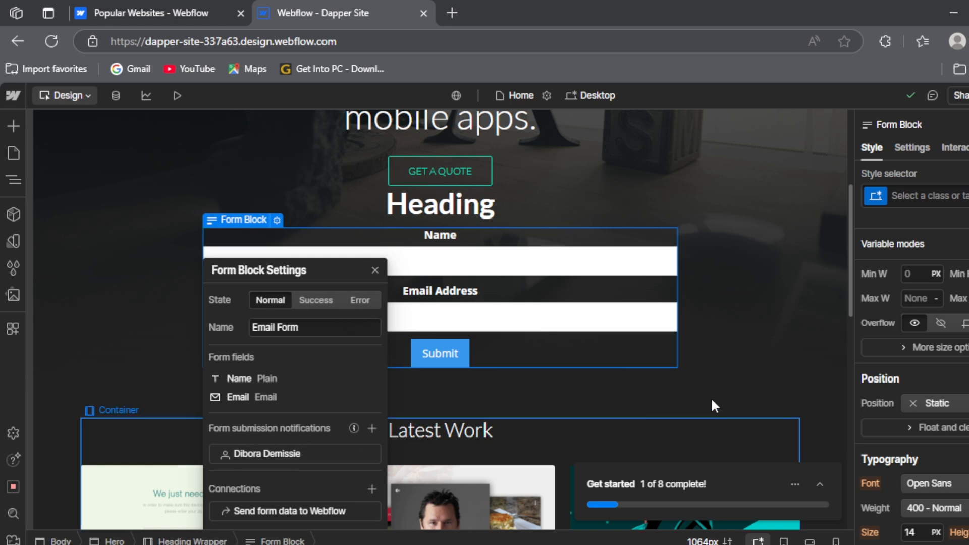
{"action": "scroll", "coordinate": [934, 377], "scroll_direction": "down", "scroll_amount": 3}
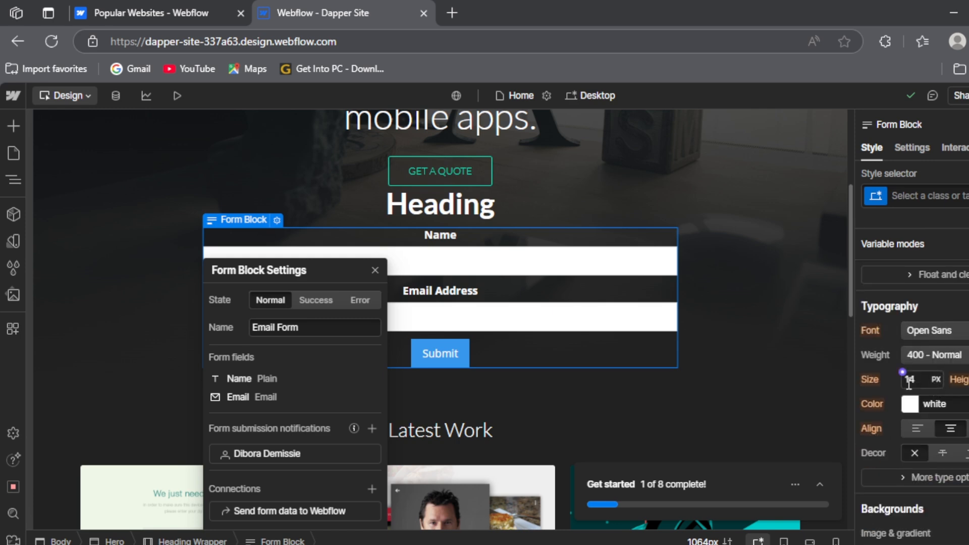
Try placing the Navbar Logo Left layout at the end of the hero section, and delete it again
{"action": "left_click", "coordinate": [13, 125]}
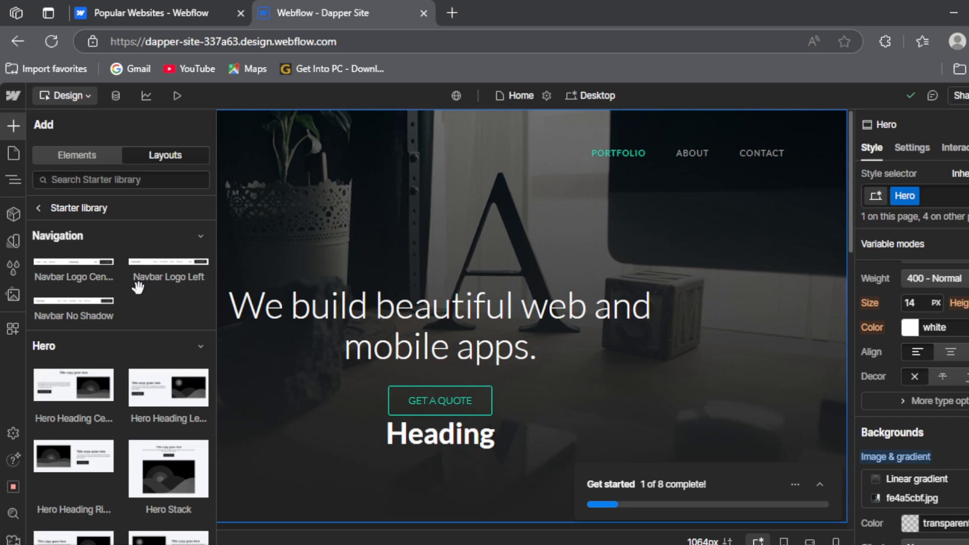
{"action": "mouse_move", "coordinate": [151, 266]}
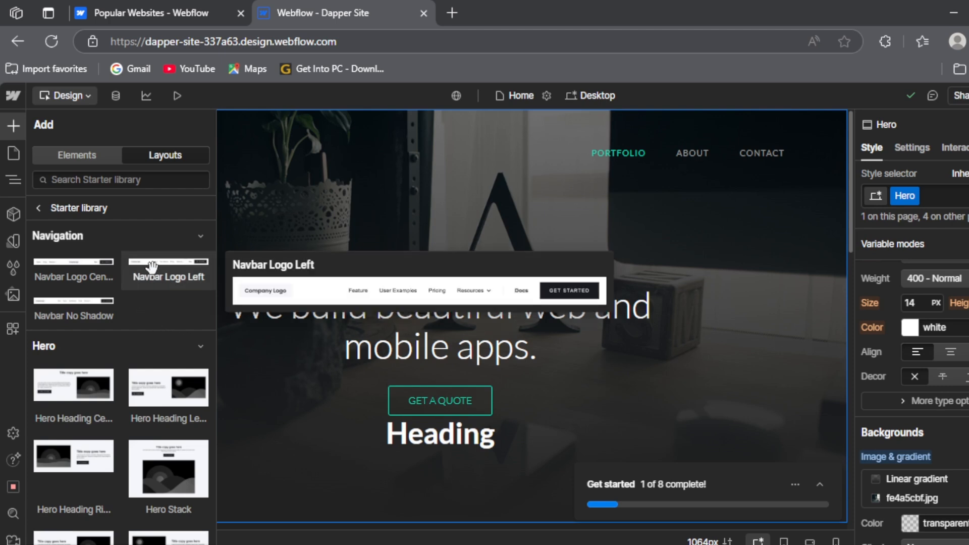
{"action": "left_click_drag", "start_coordinate": [151, 266], "coordinate": [378, 347]}
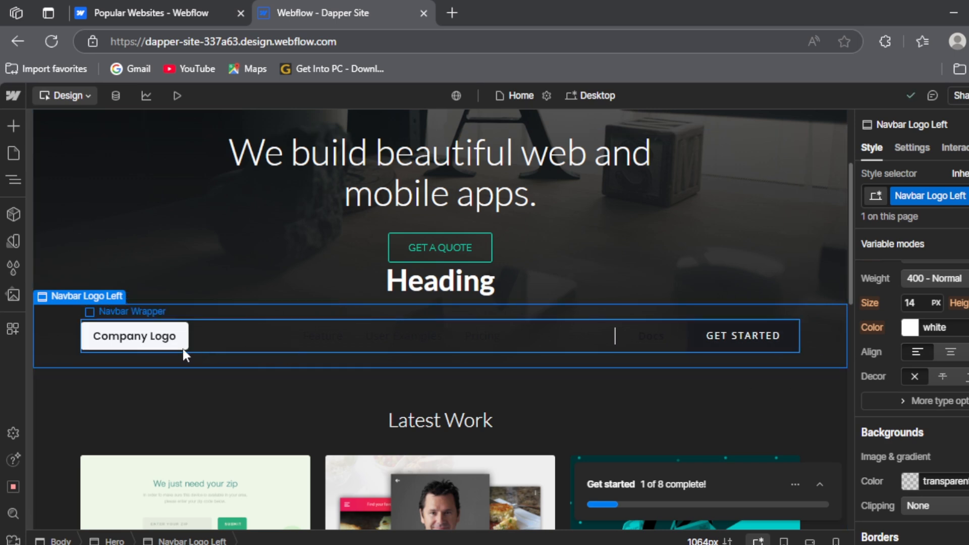
{"action": "key", "text": "Delete"}
{"action": "scroll", "coordinate": [390, 327], "scroll_direction": "up", "scroll_amount": 3}
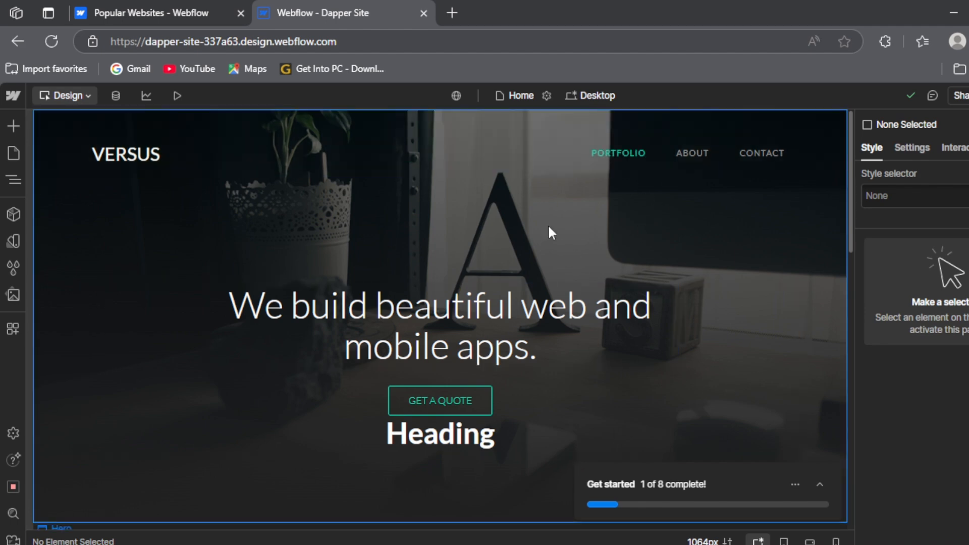
{"action": "left_click", "coordinate": [593, 96]}
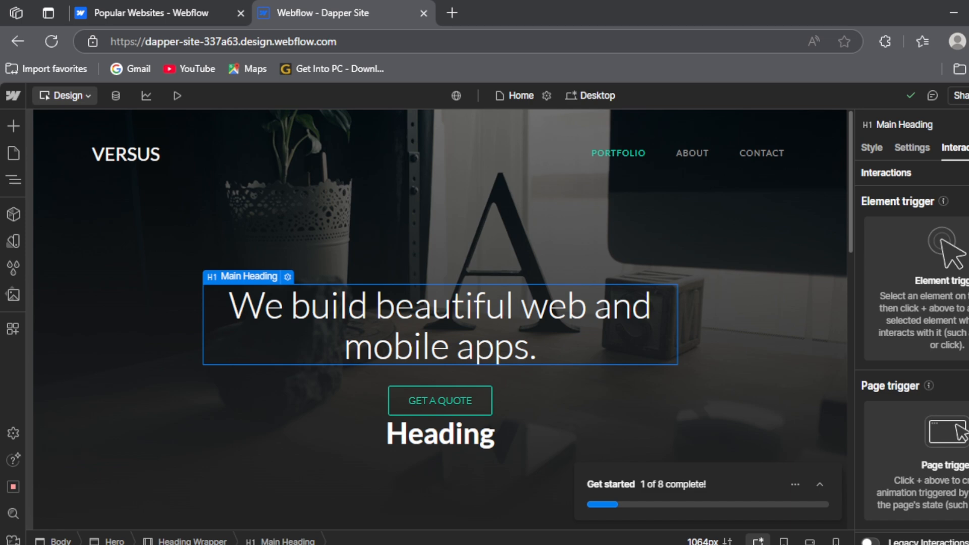
Add a Scroll into view interaction with a Fade in action and slightly raised offset to the hero's main heading, and preview it
{"action": "left_click", "coordinate": [965, 202]}
{"action": "left_click", "coordinate": [923, 285]}
{"action": "left_click", "coordinate": [929, 281]}
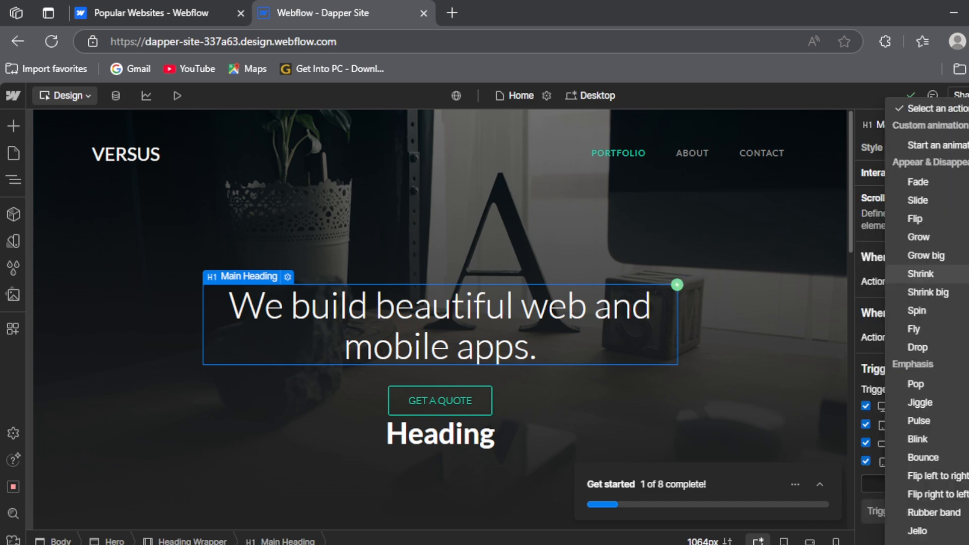
{"action": "left_click", "coordinate": [929, 183]}
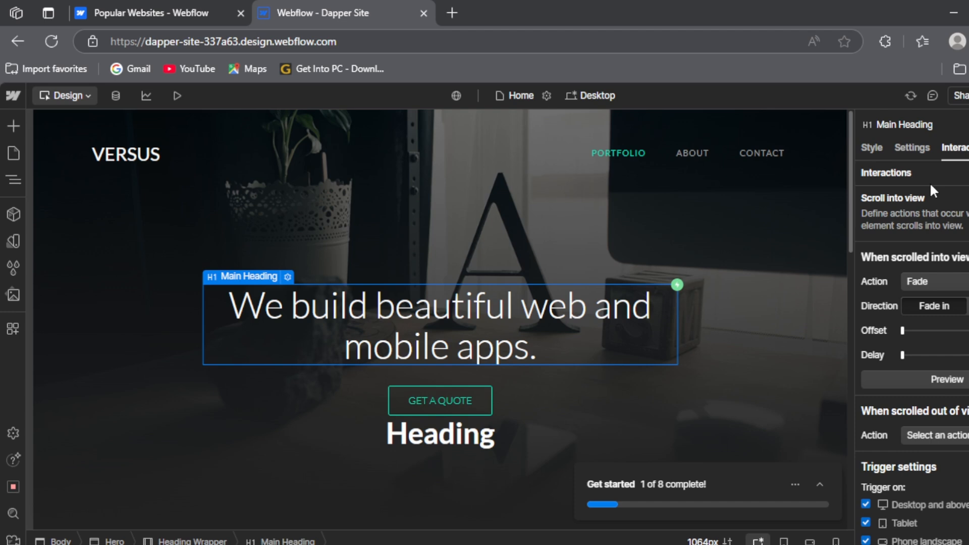
{"action": "left_click", "coordinate": [928, 377]}
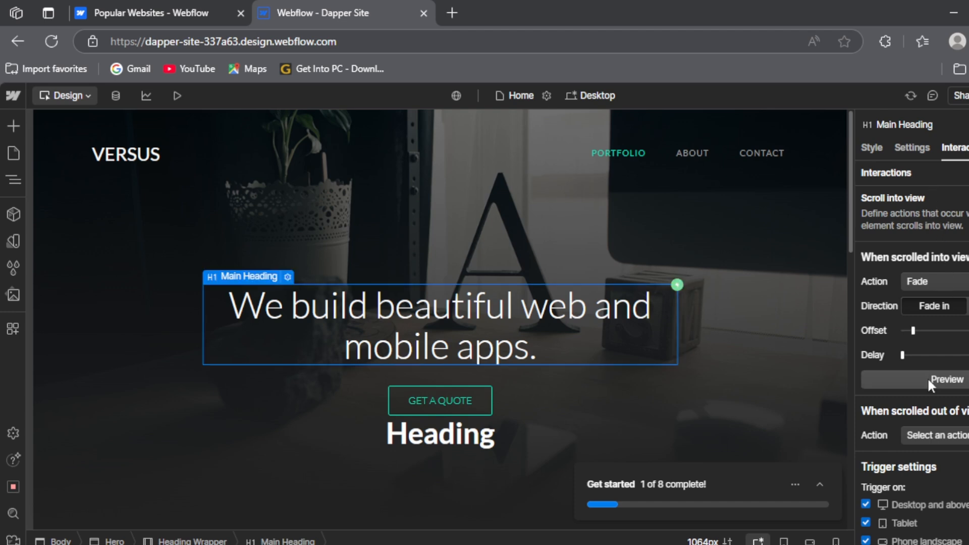
{"action": "left_click", "coordinate": [928, 377]}
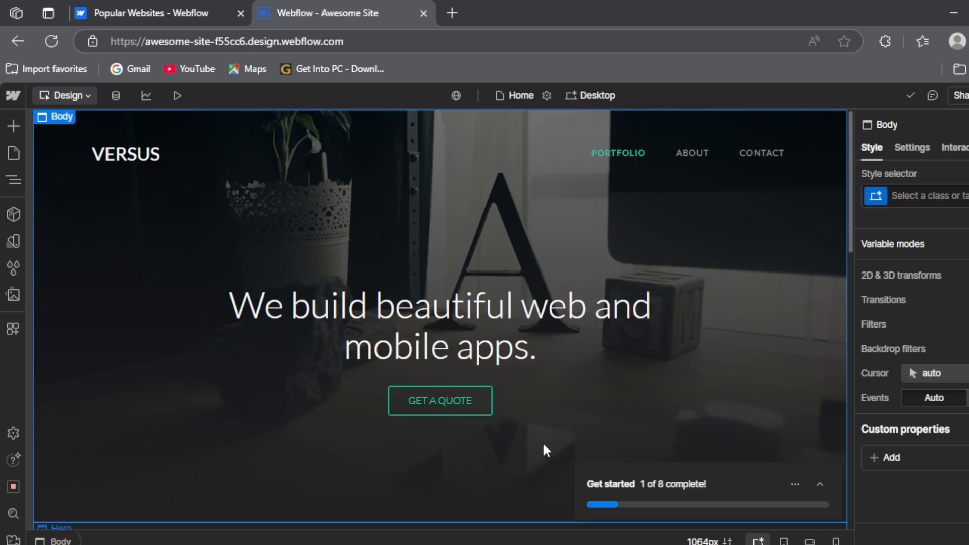
Look over the new site's home page from the hero down to the Latest Work section
{"action": "scroll", "coordinate": [600, 437], "scroll_direction": "down", "scroll_amount": 2}
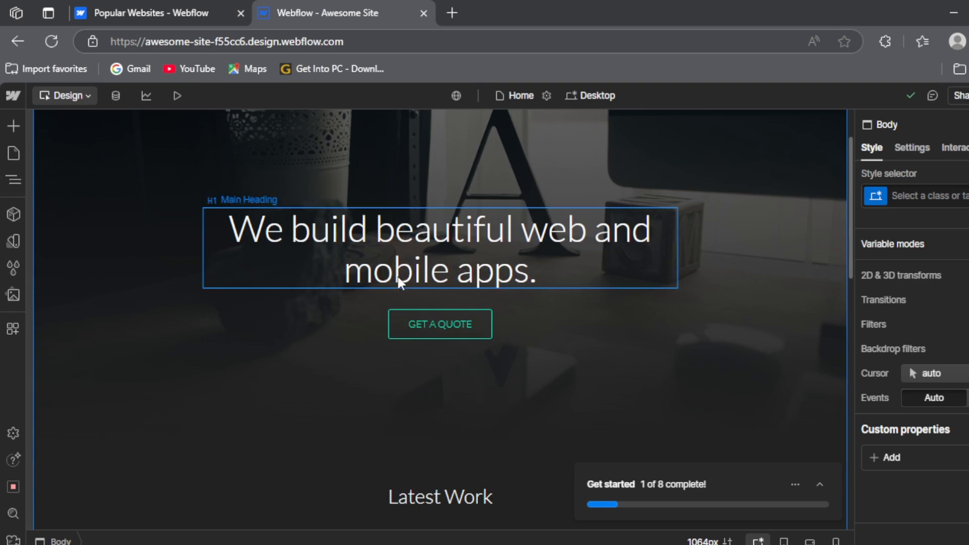
{"action": "scroll", "coordinate": [419, 348], "scroll_direction": "down", "scroll_amount": 2}
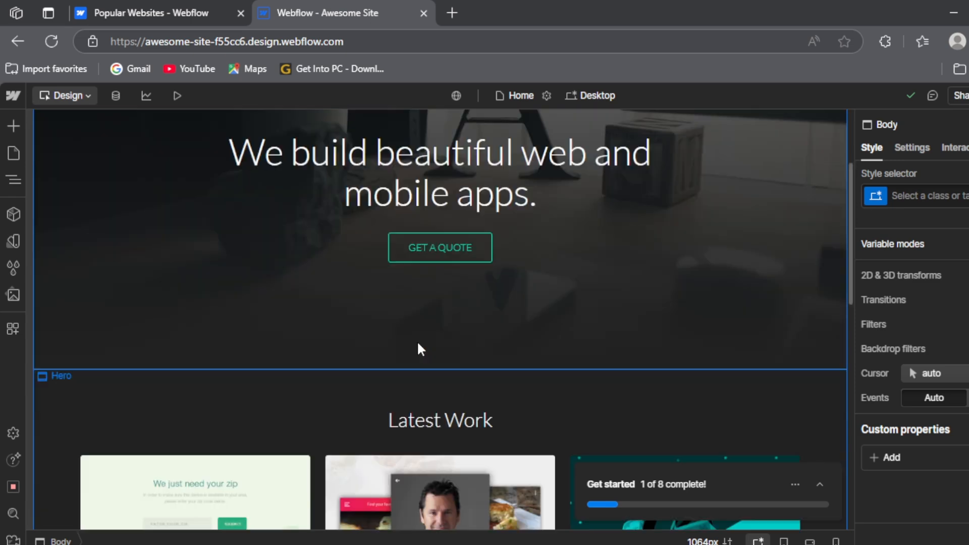
{"action": "scroll", "coordinate": [419, 348], "scroll_direction": "down", "scroll_amount": 2}
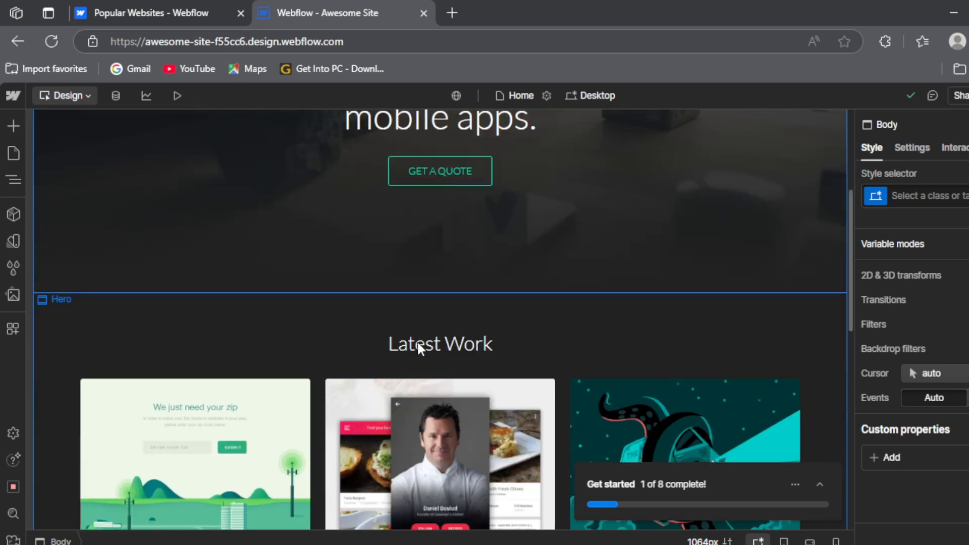
{"action": "scroll", "coordinate": [417, 341], "scroll_direction": "down", "scroll_amount": 4}
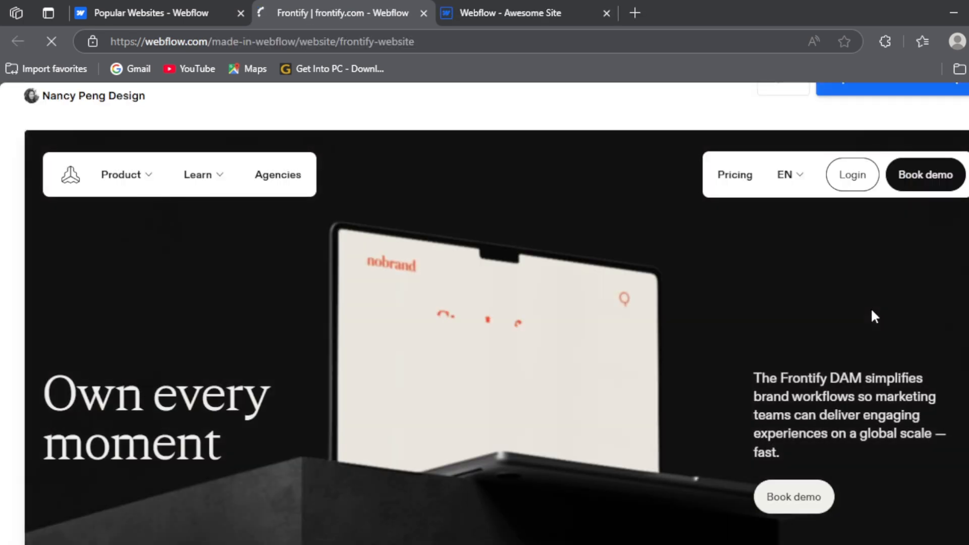
Examine the Frontify website preview on Made in Webflow, from its hero down to The Frontify factor section
{"action": "scroll", "coordinate": [874, 315], "scroll_direction": "up", "scroll_amount": 3}
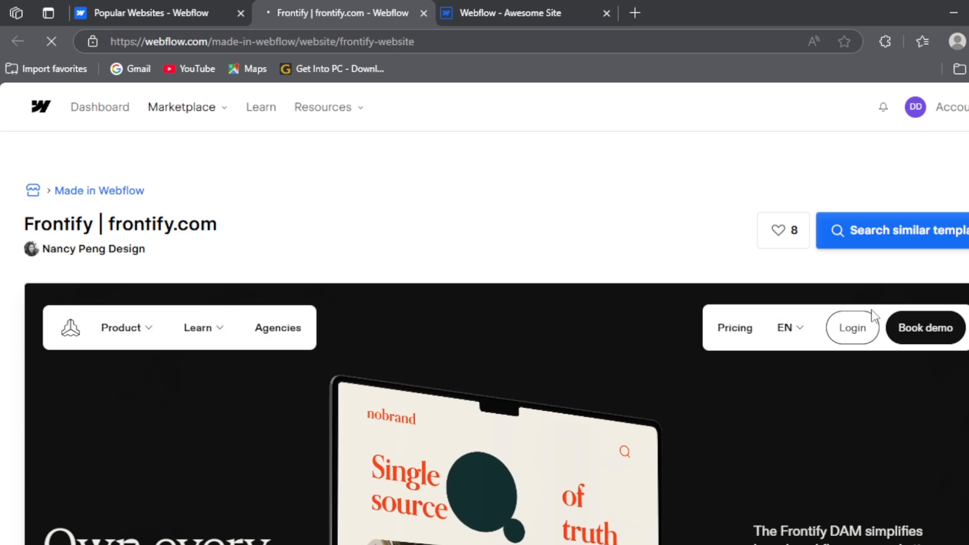
{"action": "scroll", "coordinate": [496, 308], "scroll_direction": "down", "scroll_amount": 3}
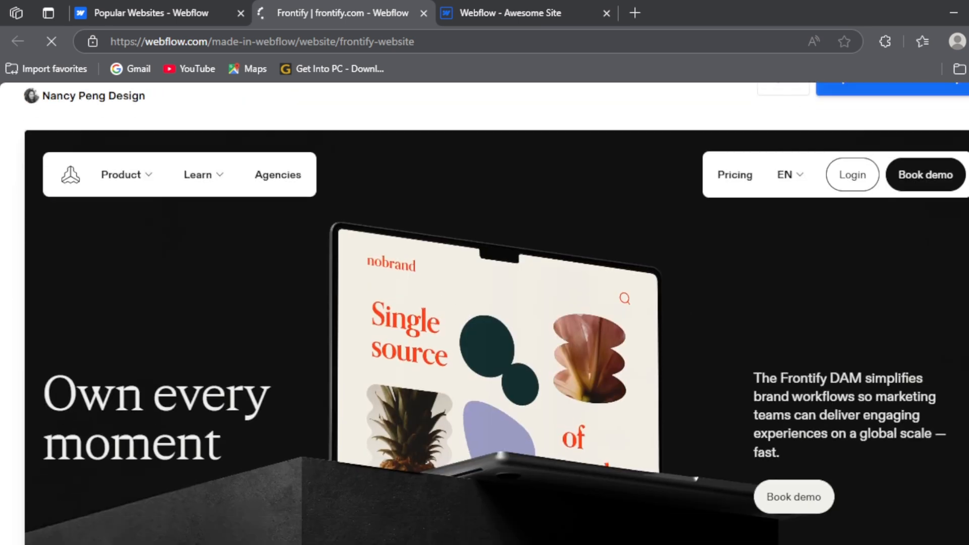
{"action": "scroll", "coordinate": [496, 312], "scroll_direction": "down", "scroll_amount": 1}
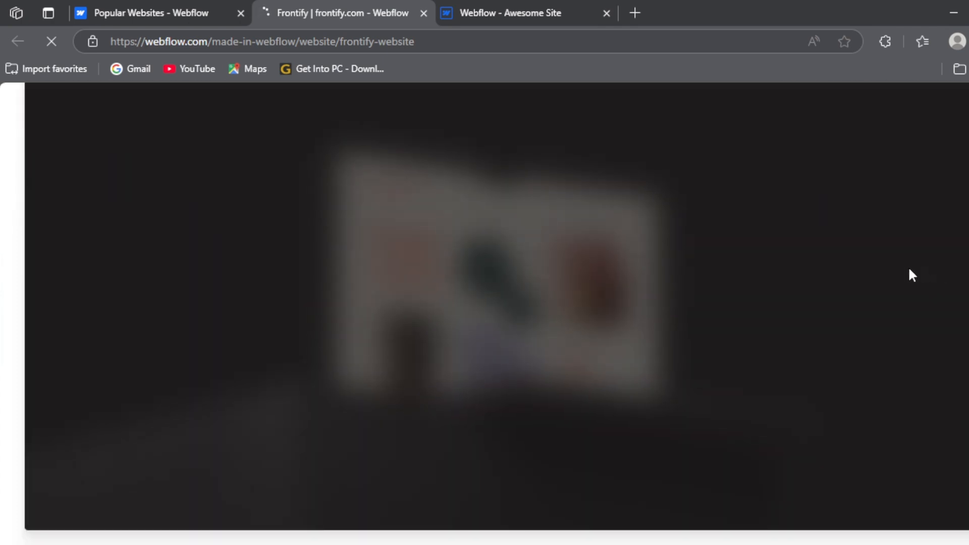
{"action": "scroll", "coordinate": [883, 264], "scroll_direction": "down", "scroll_amount": 3}
{"action": "scroll", "coordinate": [886, 267], "scroll_direction": "down", "scroll_amount": 5}
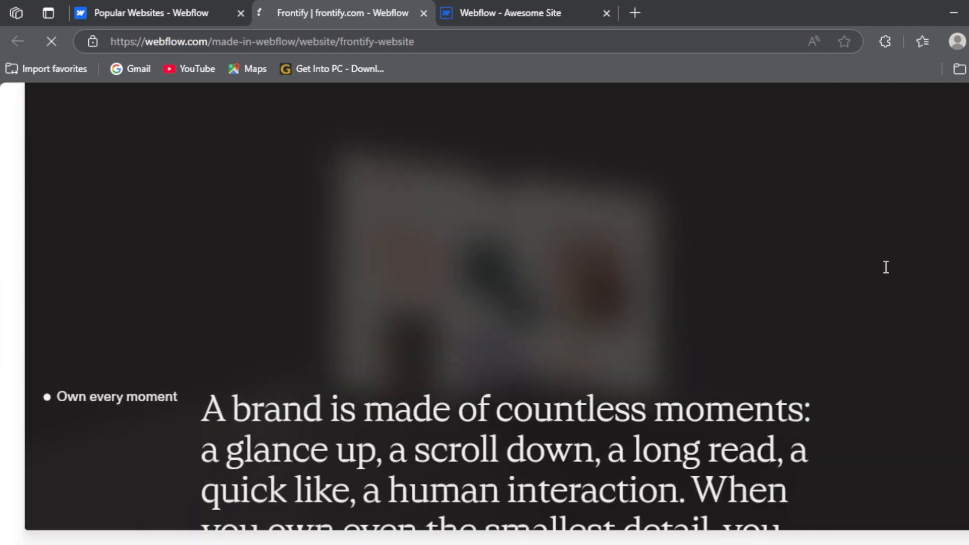
{"action": "scroll", "coordinate": [886, 267], "scroll_direction": "down", "scroll_amount": 5}
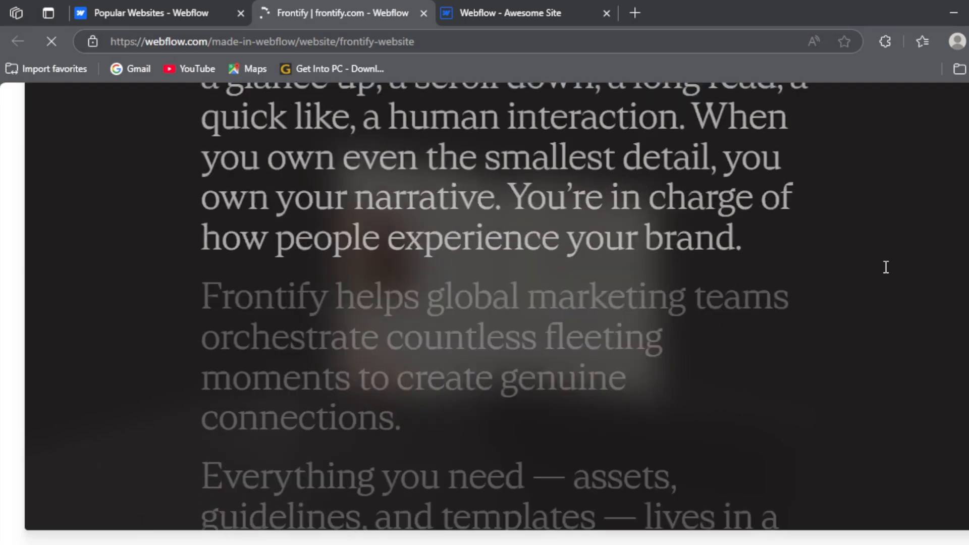
{"action": "scroll", "coordinate": [886, 267], "scroll_direction": "down", "scroll_amount": 5}
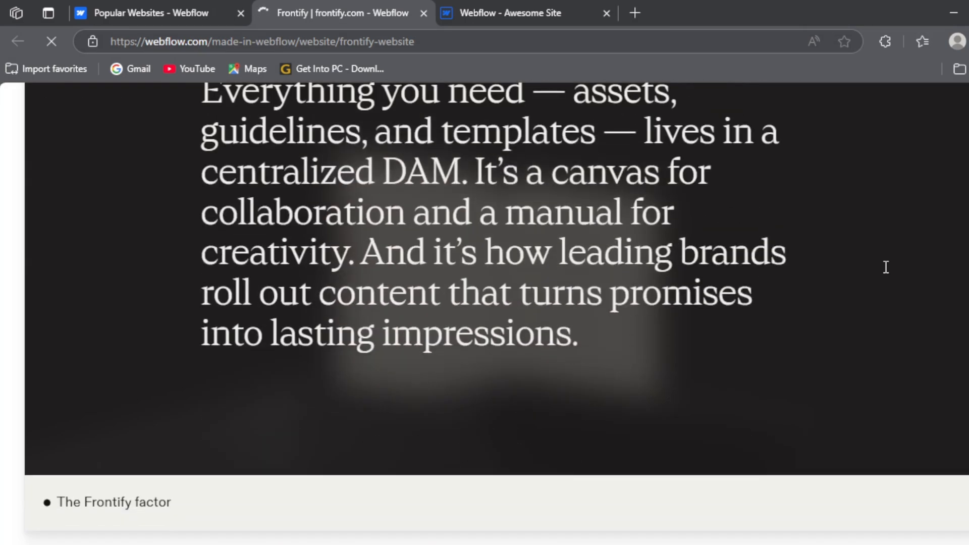
{"action": "scroll", "coordinate": [886, 267], "scroll_direction": "down", "scroll_amount": 6}
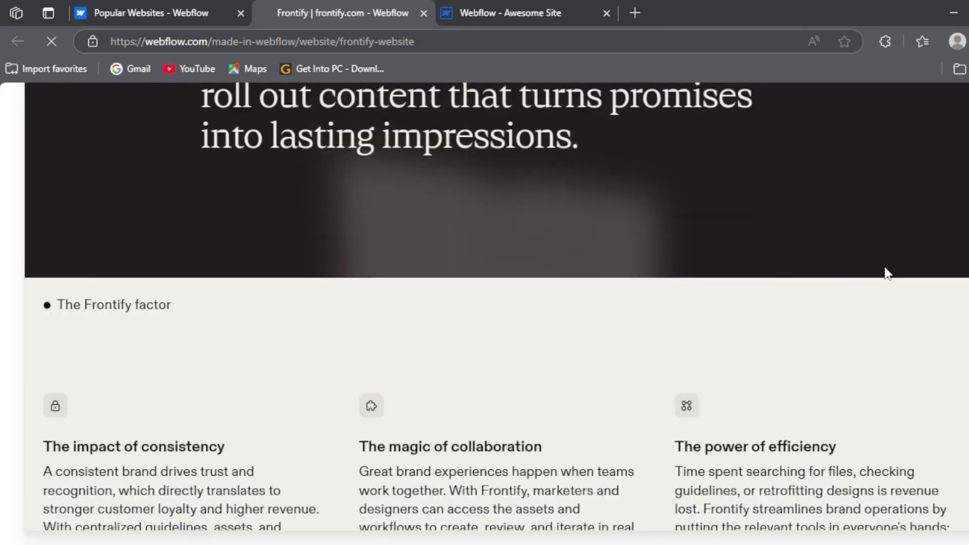